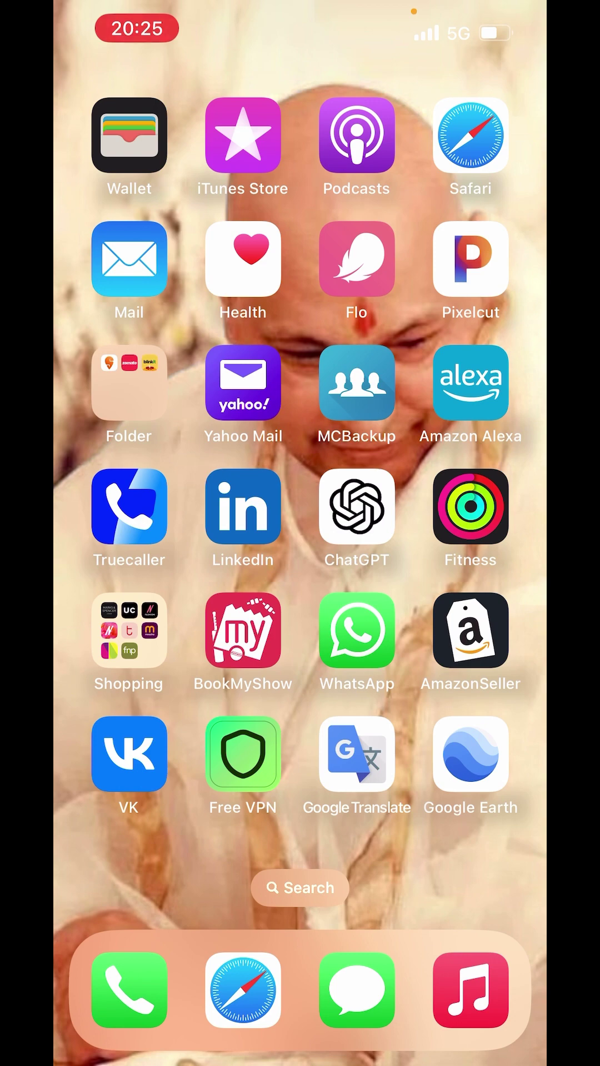
- Search the App Store for 'google translate' and scroll through the results
click(300, 887)
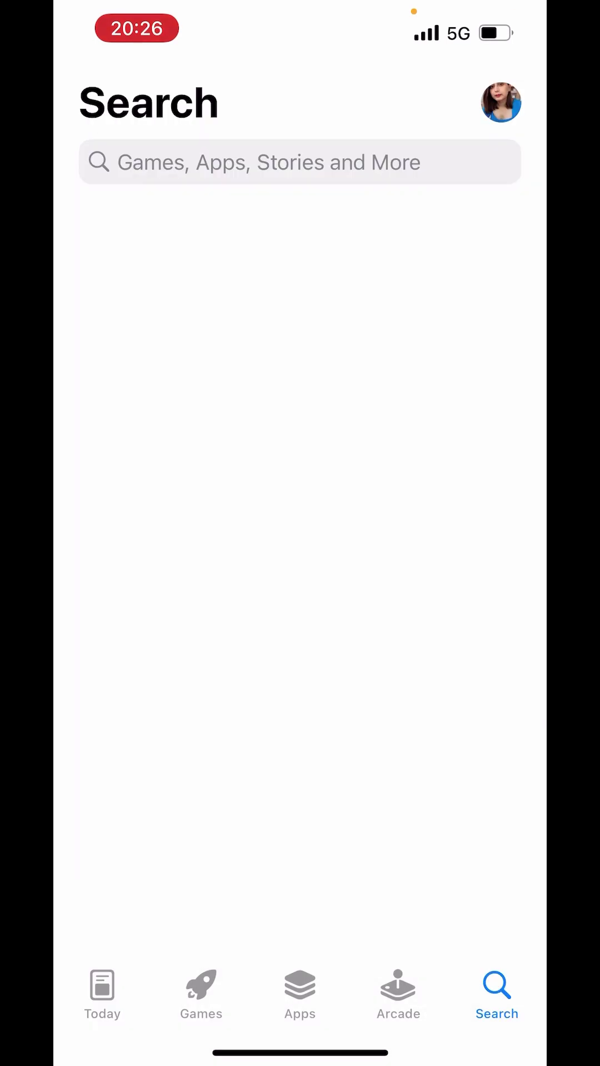
click(300, 161)
text(goo)
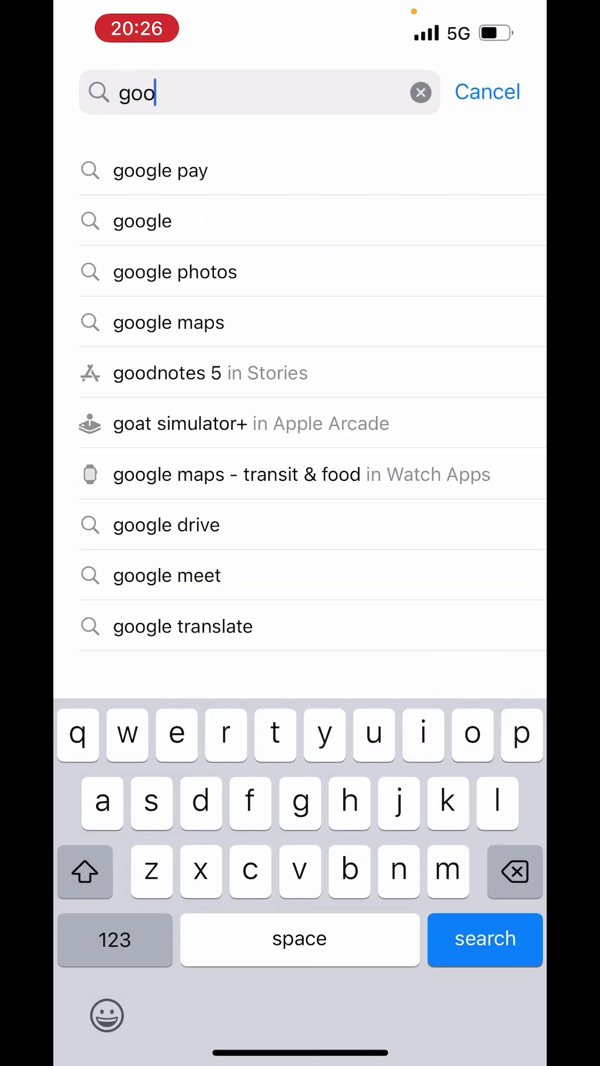
text(gle tran)
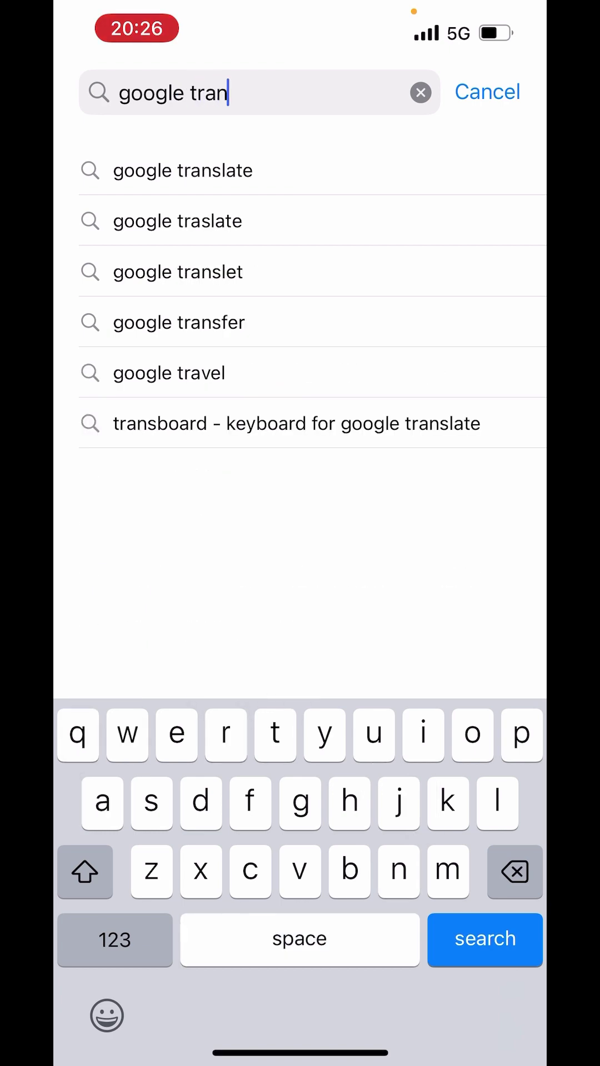
text(slate)
key(Return)
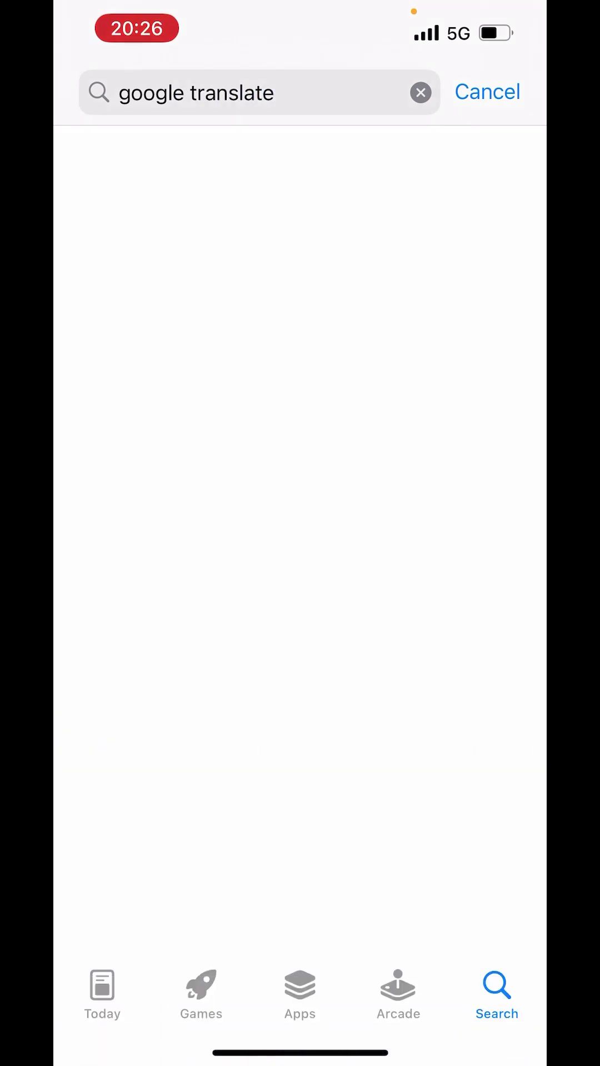
scroll(299, 544, down, 5)
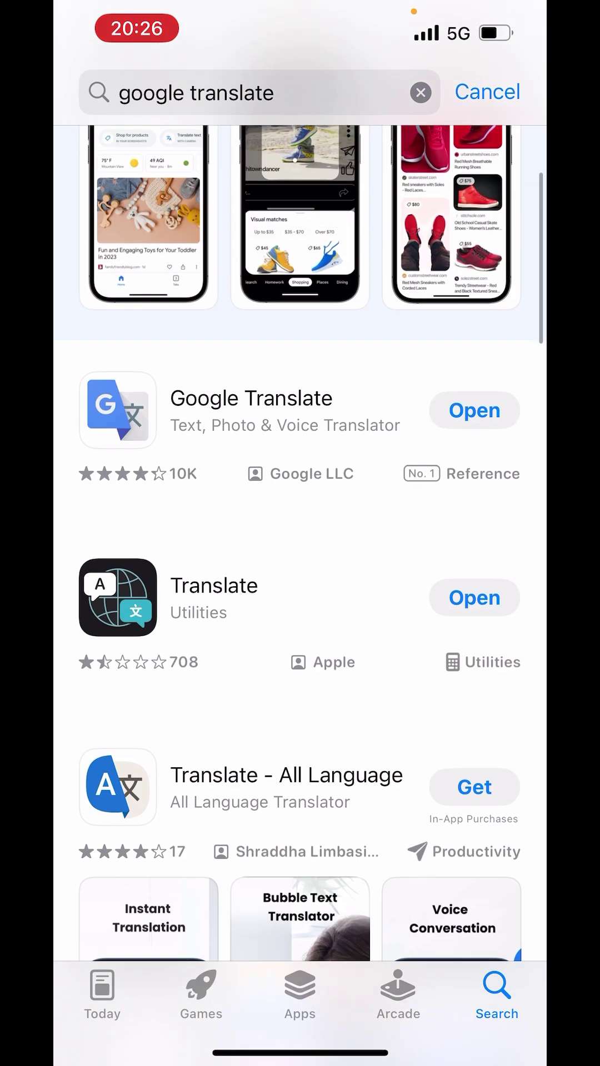
scroll(299, 544, down, 3)
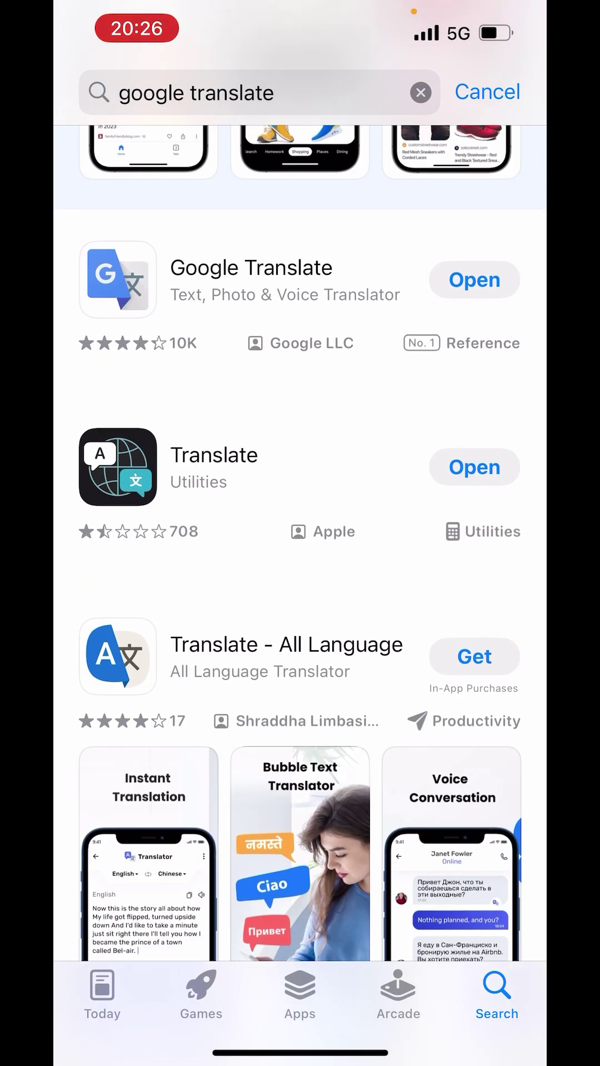
click(474, 280)
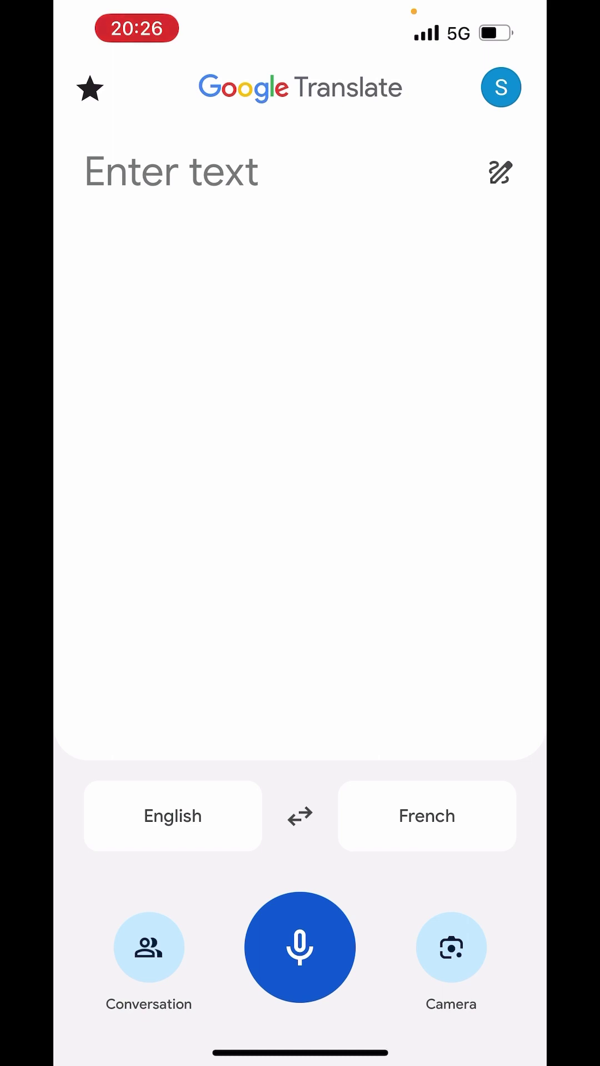
click(500, 87)
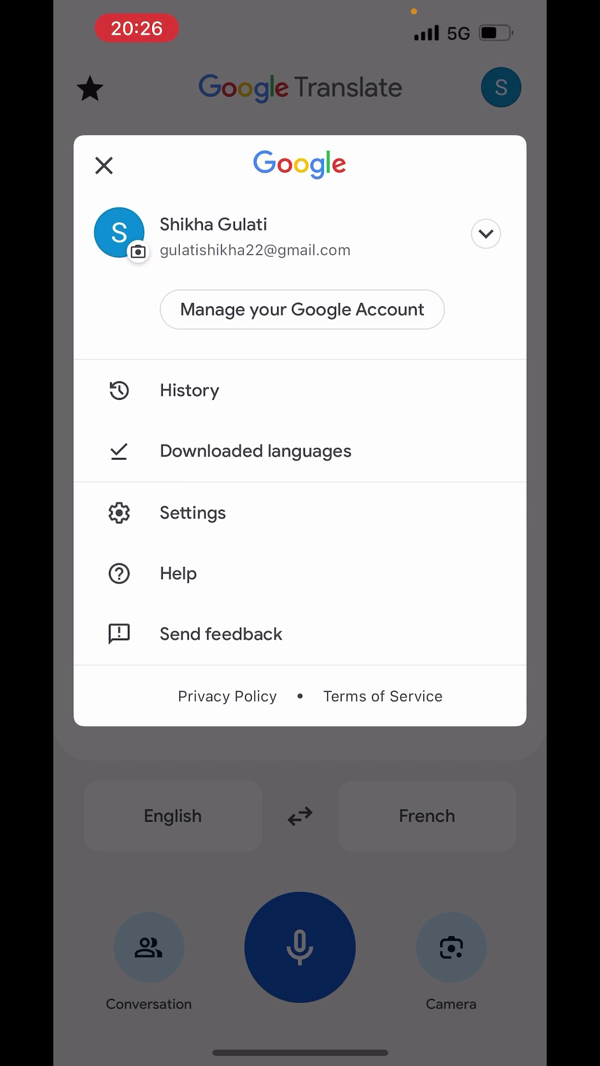
click(104, 165)
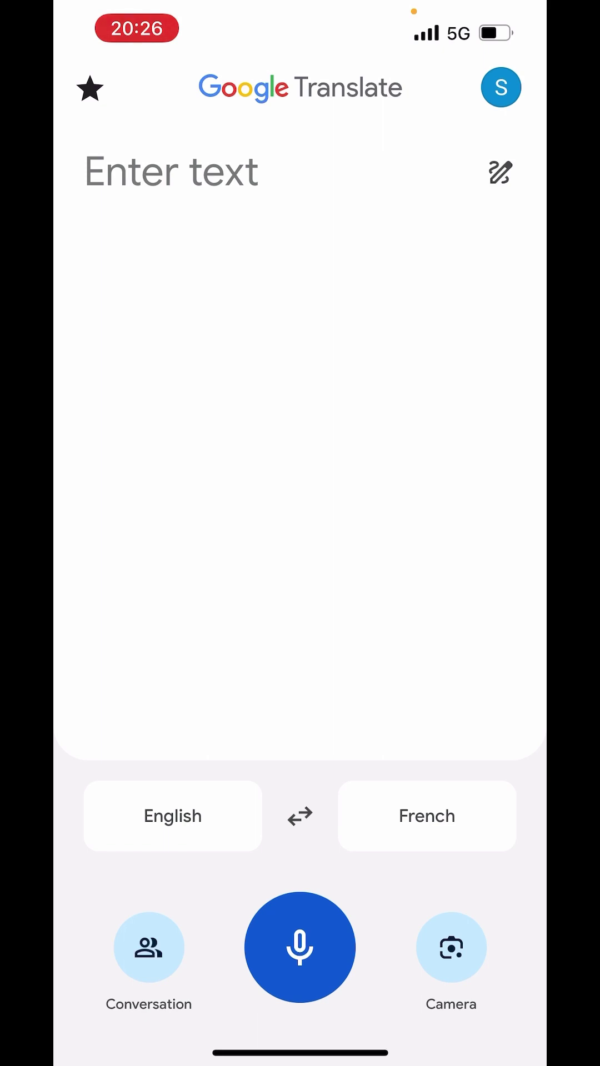
- Set the translation languages to Hindi as source and English as target
click(172, 815)
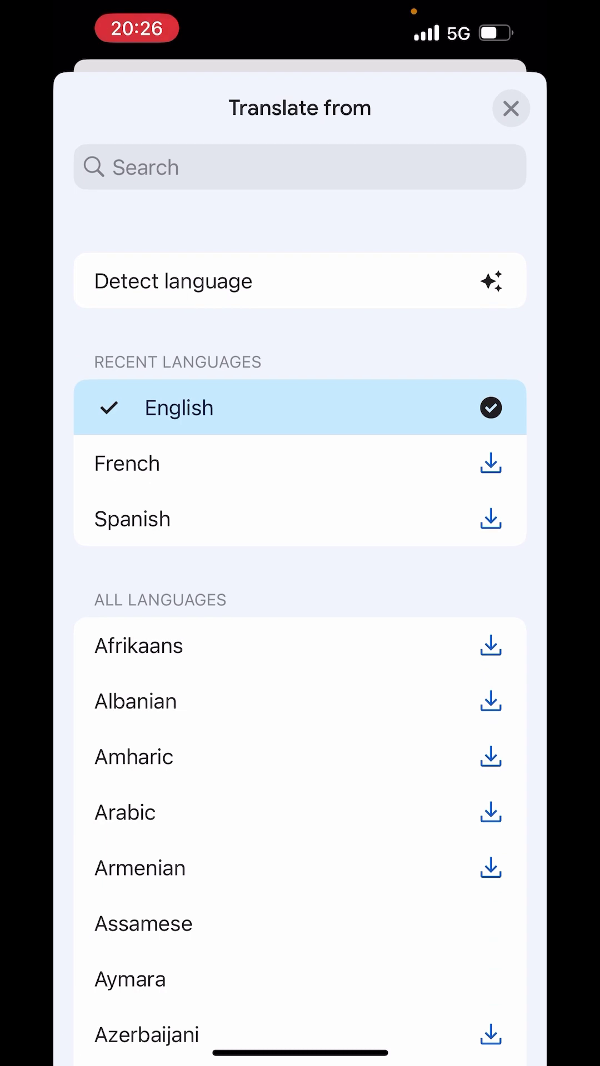
scroll(300, 666, down, 5)
scroll(300, 666, up, 5)
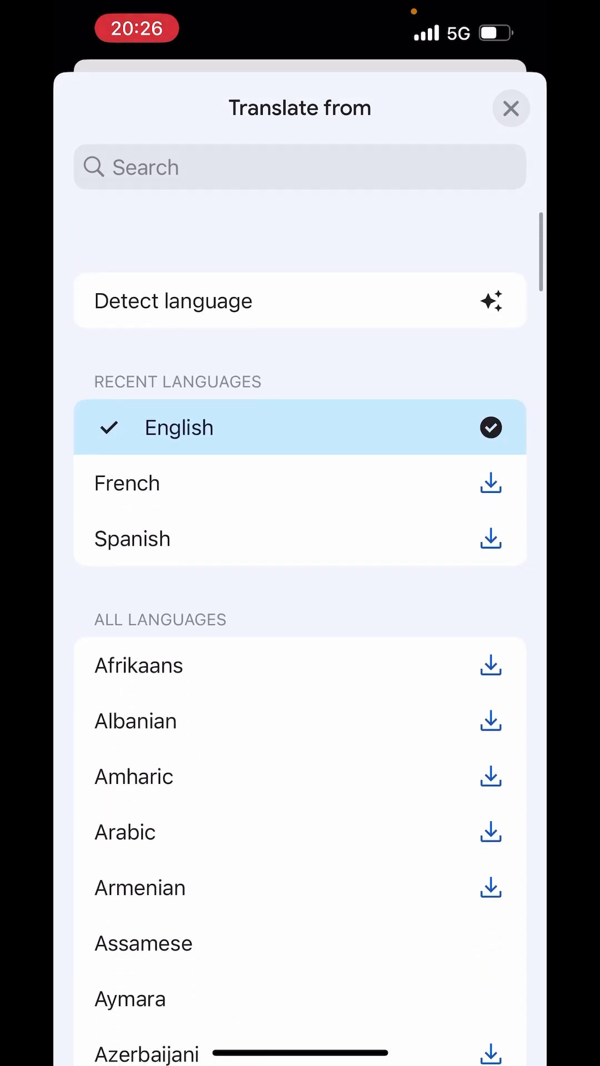
click(300, 167)
text(Ho)
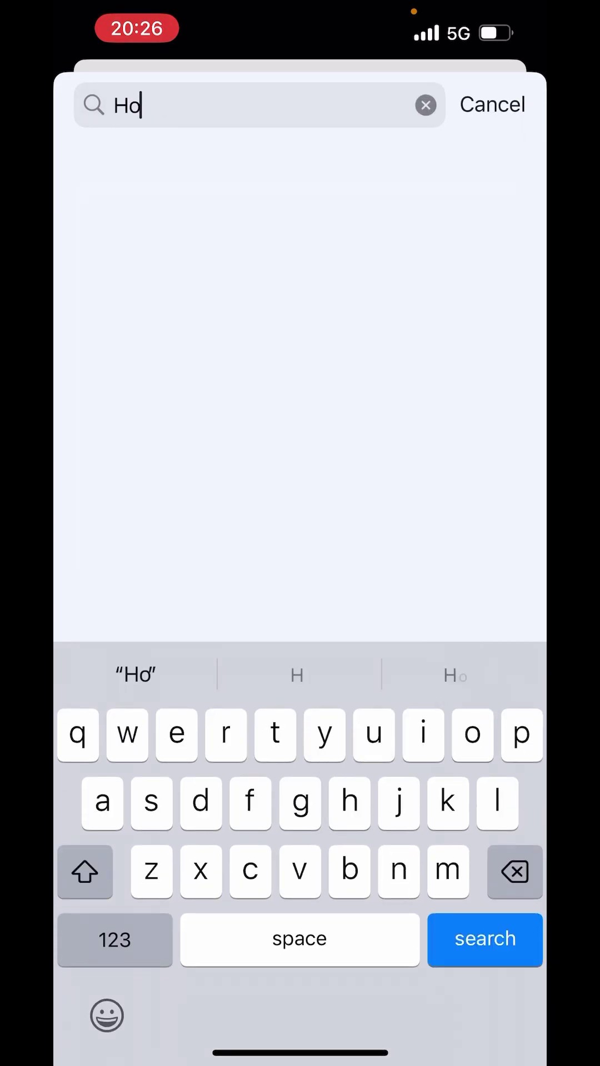
key(BackSpace)
text(i)
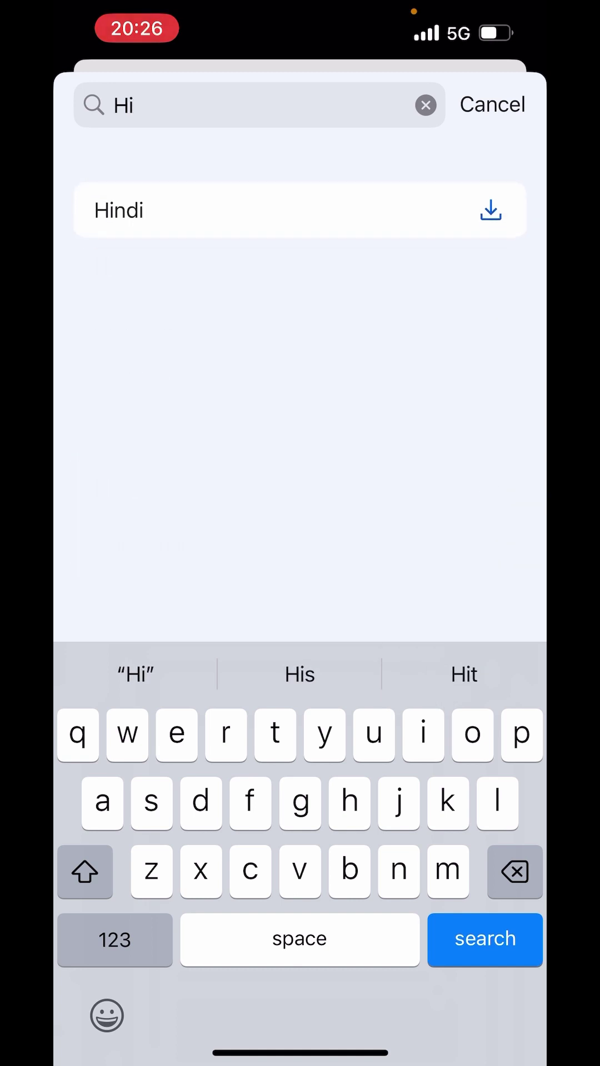
click(119, 210)
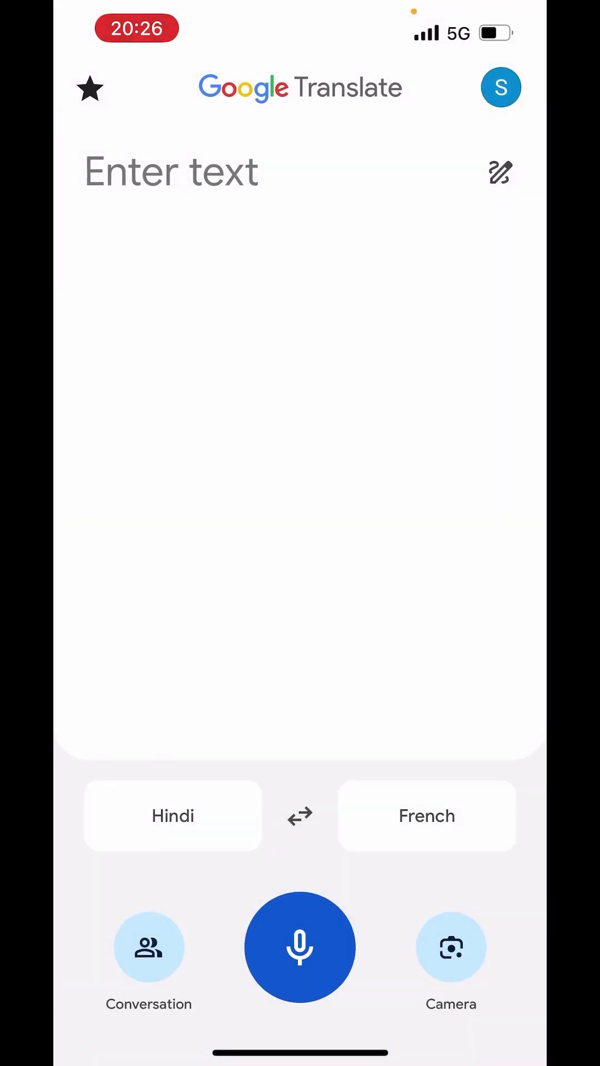
click(426, 815)
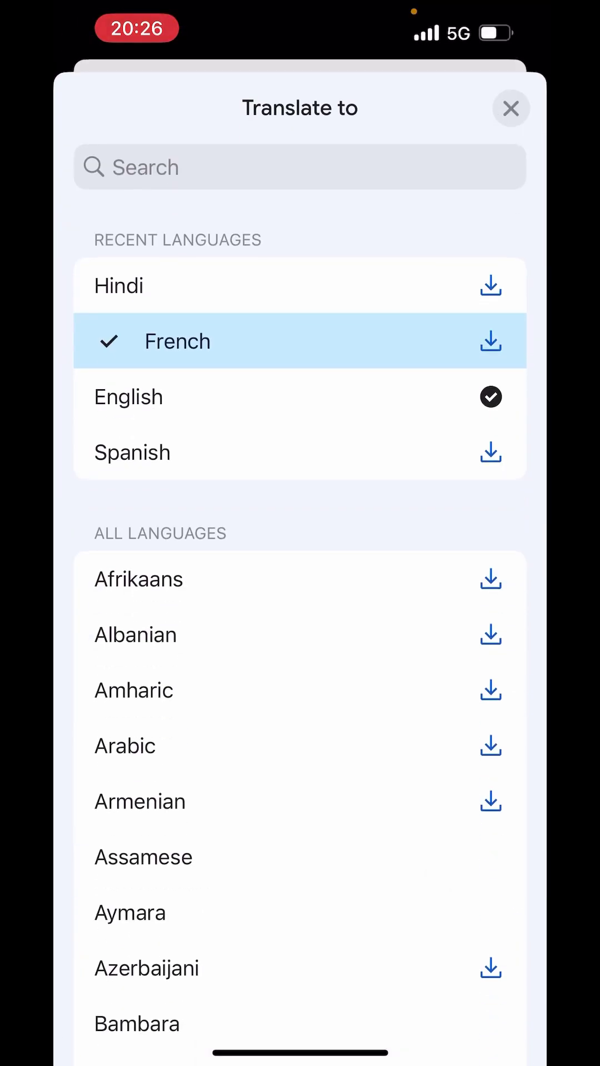
click(128, 396)
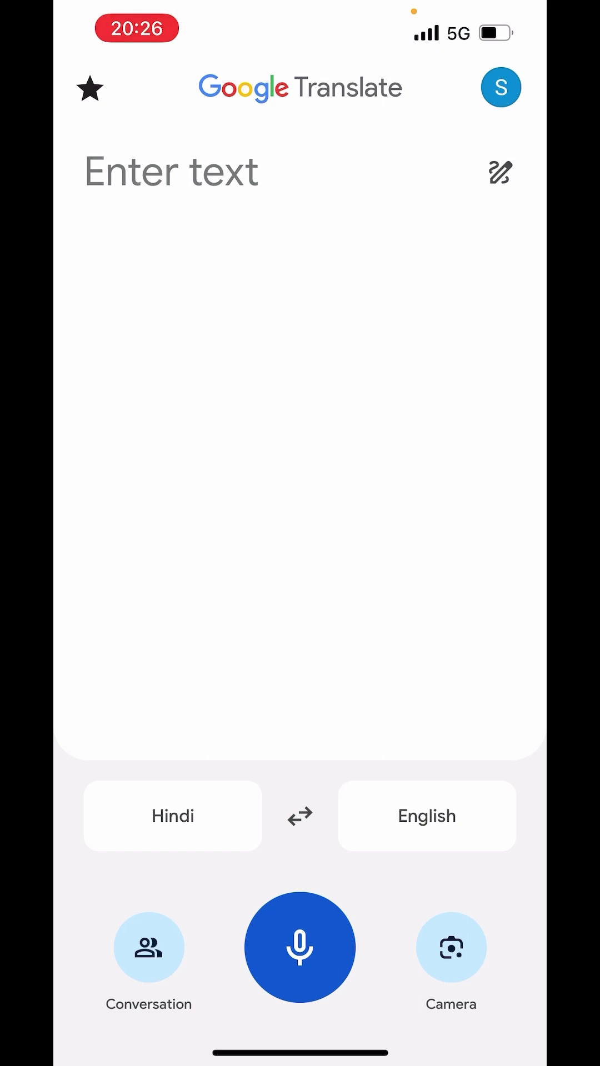
- Swap the languages so English is the source, then pick French as the target
click(299, 815)
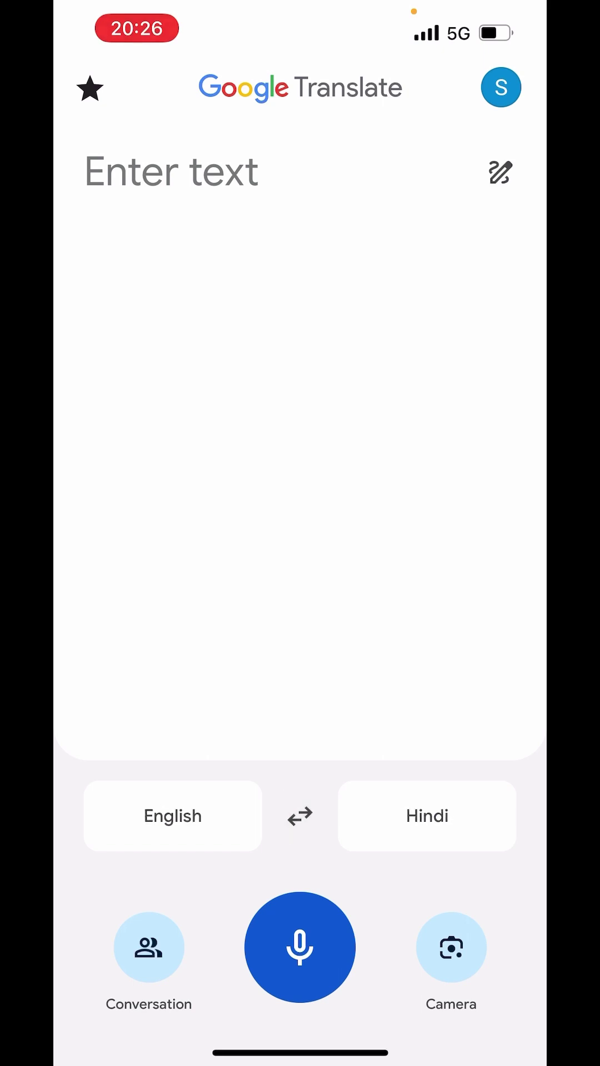
click(300, 815)
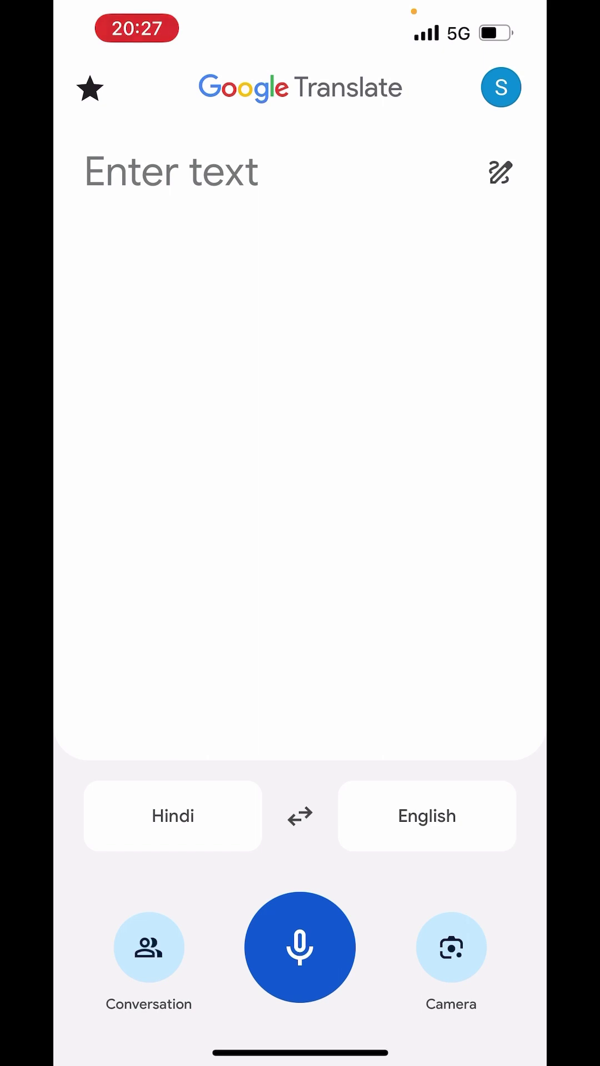
click(299, 815)
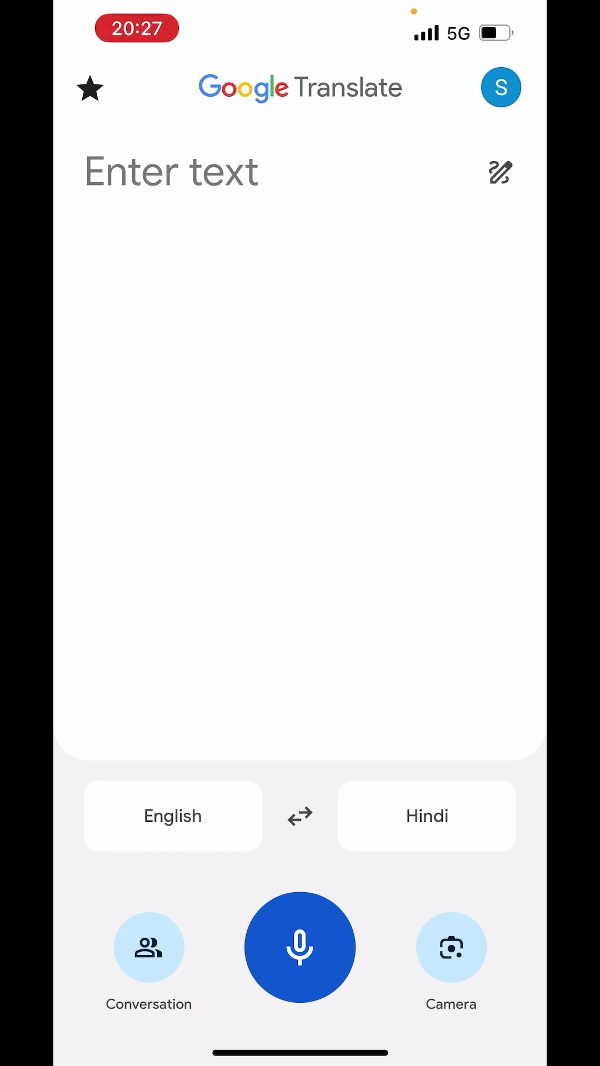
click(426, 816)
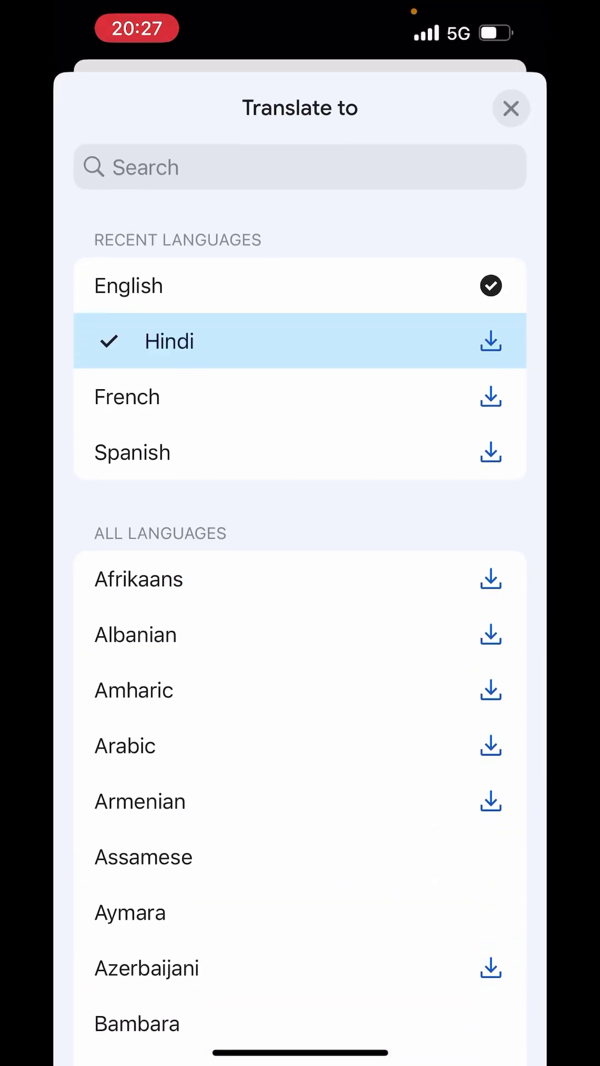
click(126, 396)
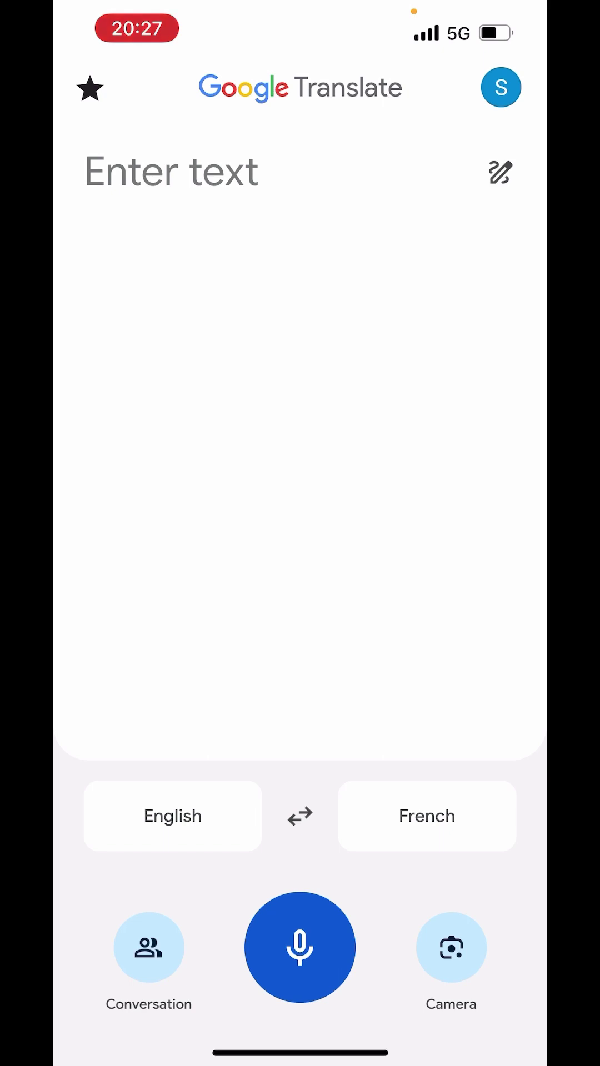
- Translate the typed phrase 'how are you' into French, then return home
click(171, 172)
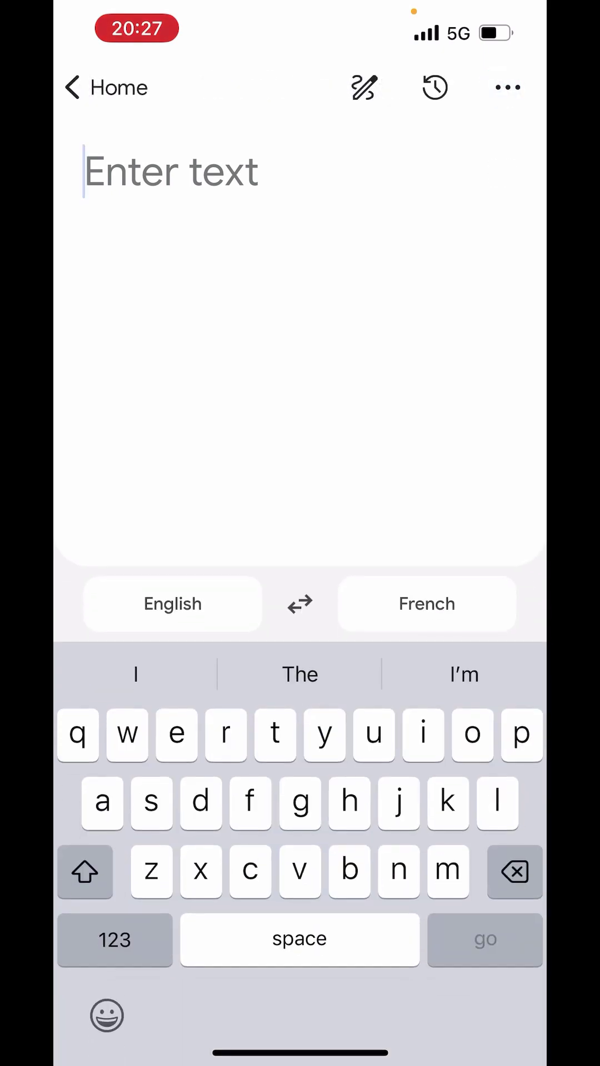
text(how are )
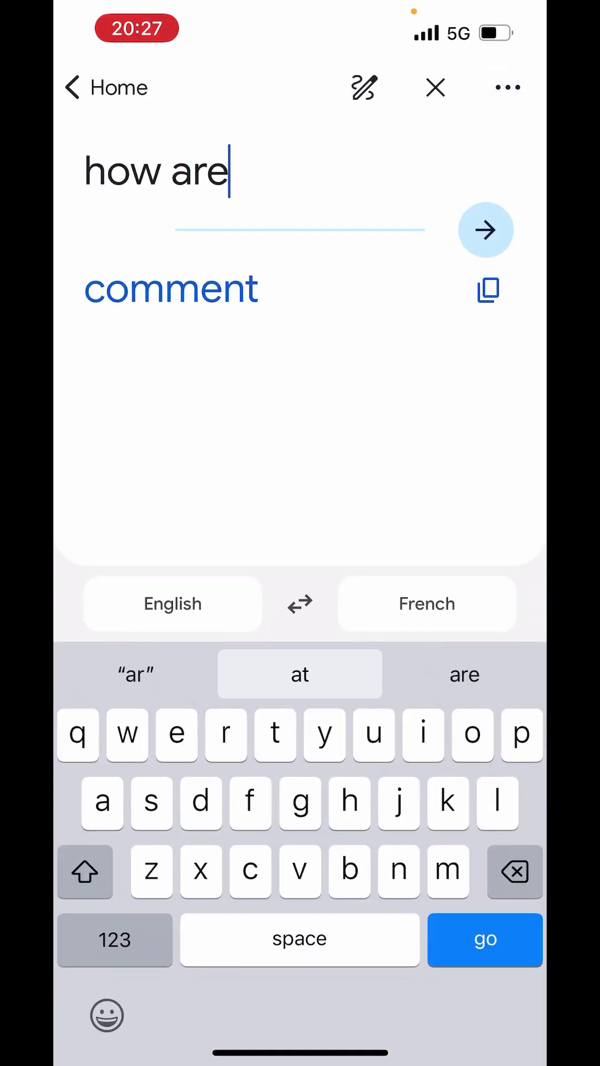
text(you)
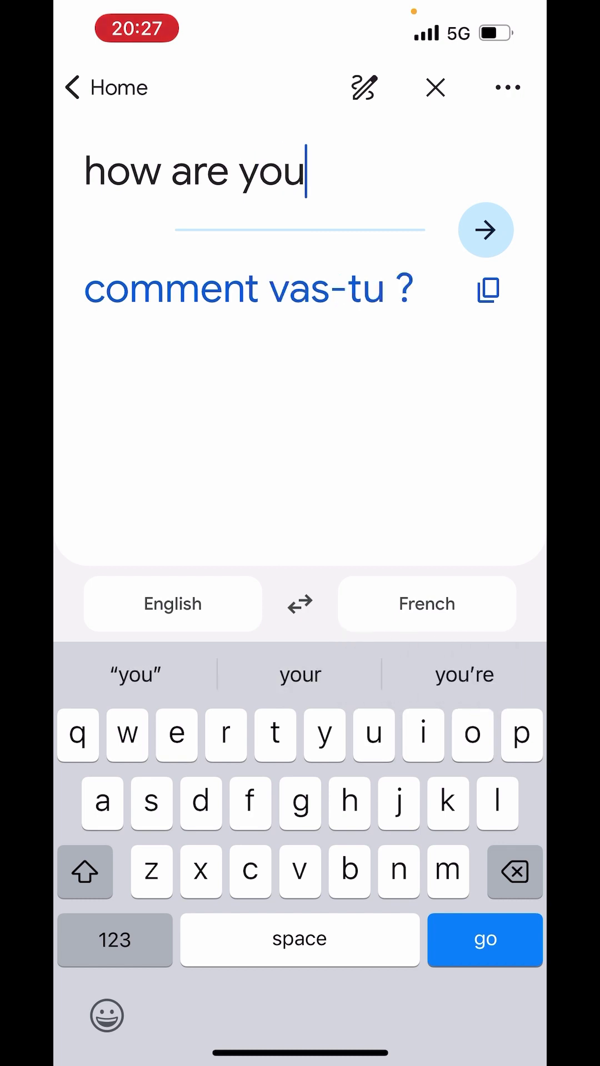
click(435, 87)
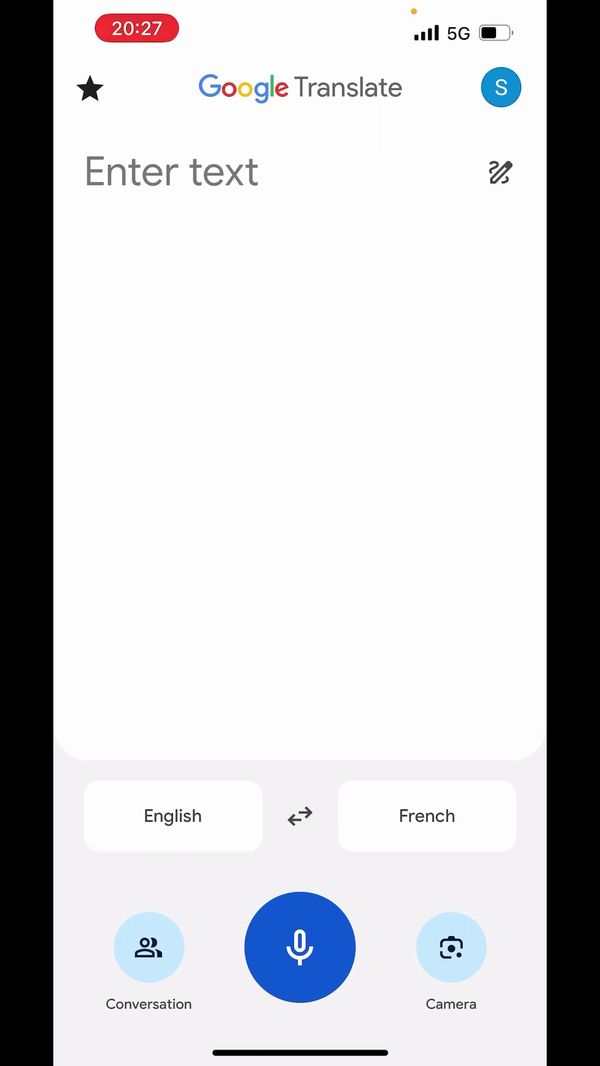
- Speak 'hello how are you' to get 'bonjour comment allez-vous', then return home
click(299, 947)
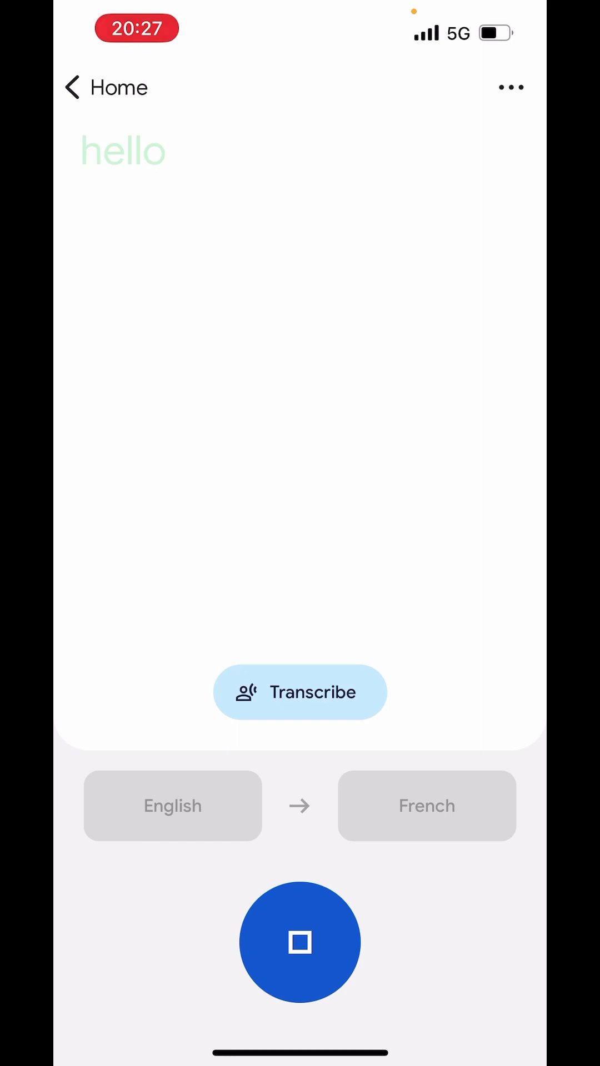
click(300, 942)
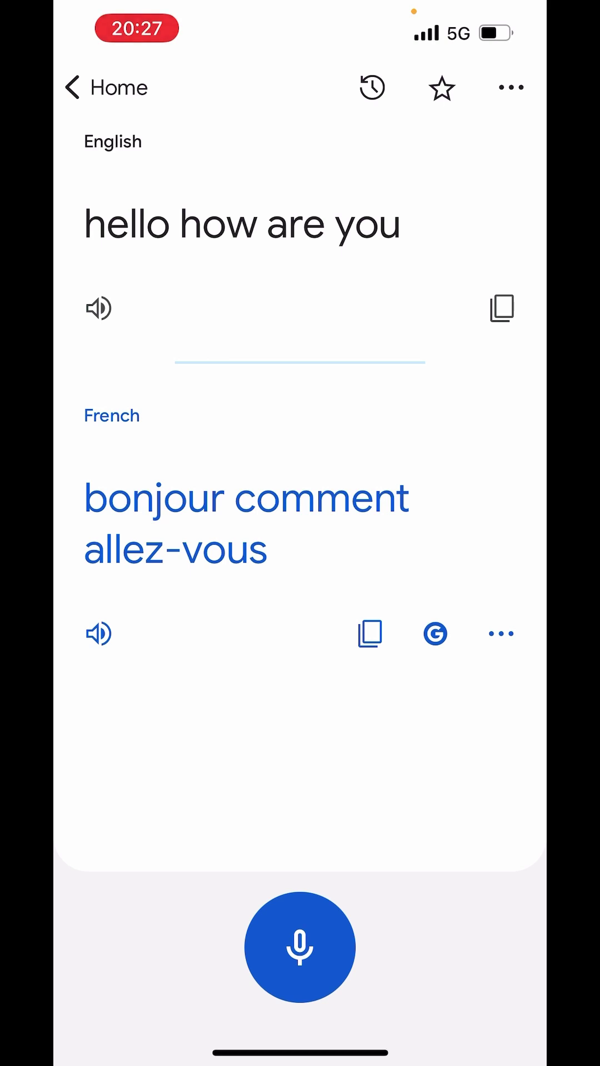
click(78, 88)
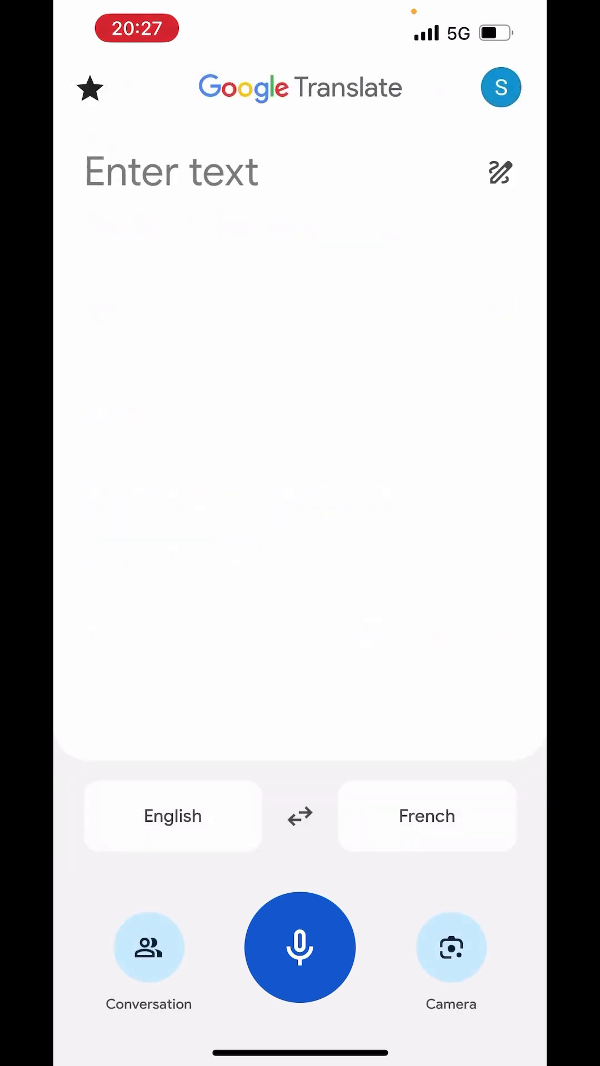
- Use Conversation mode to translate 'It will change into.' as 'Cela se transformera en.', then return home
click(149, 947)
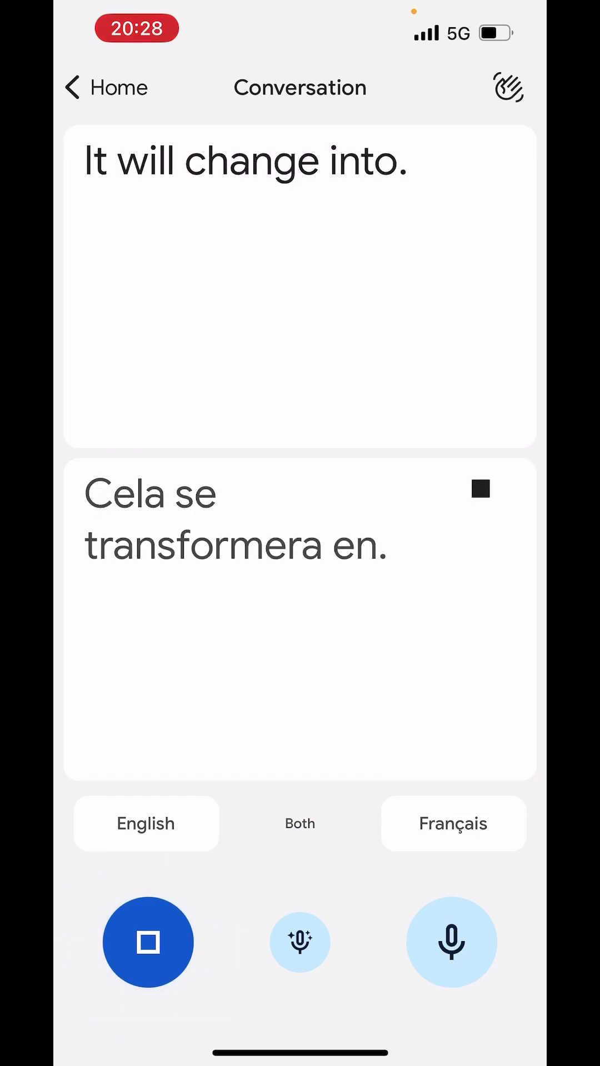
click(106, 87)
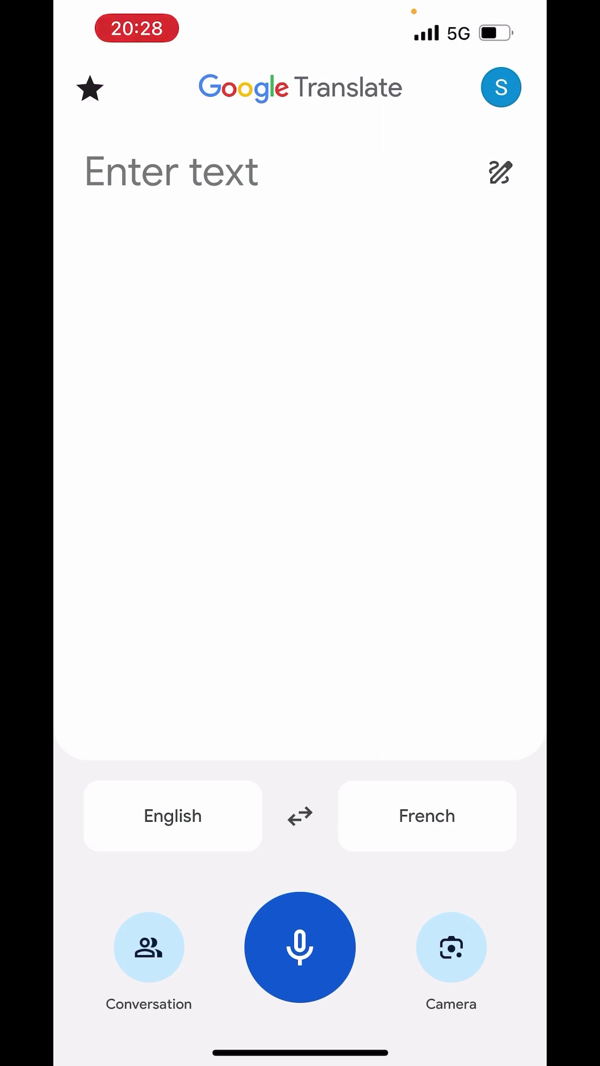
- Open camera translation with camera access allowed, then close it and exit to the Home Screen
click(451, 947)
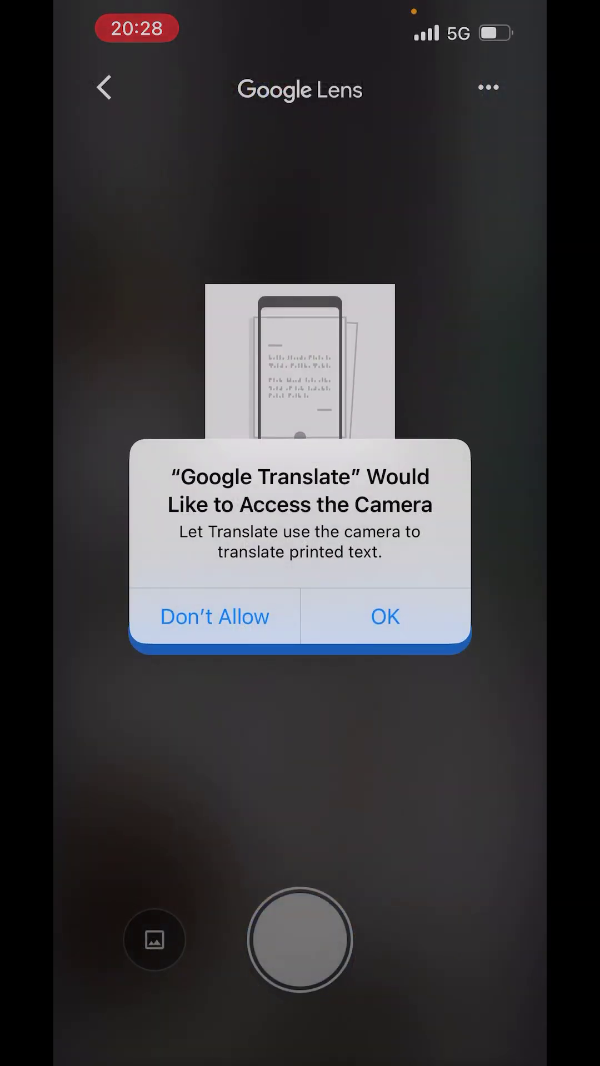
click(386, 616)
click(300, 632)
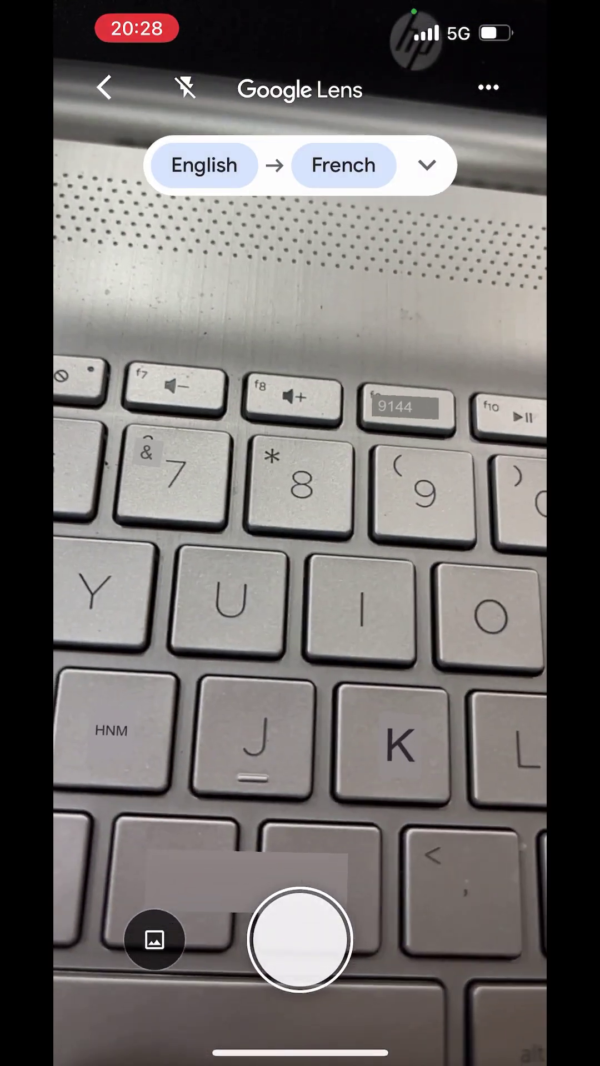
click(104, 87)
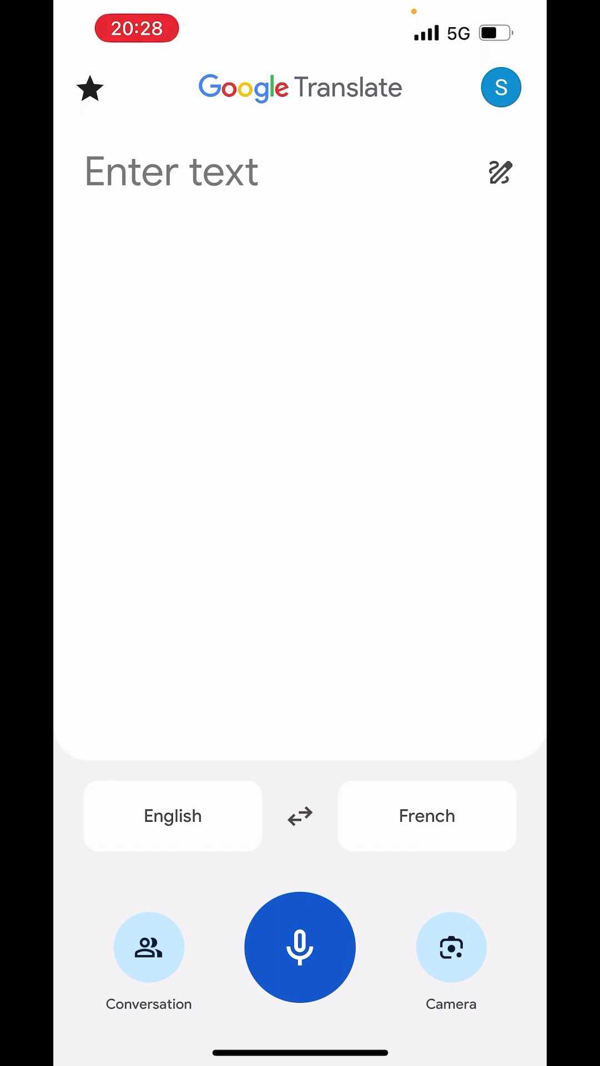
drag(300, 1052, 300, 721)
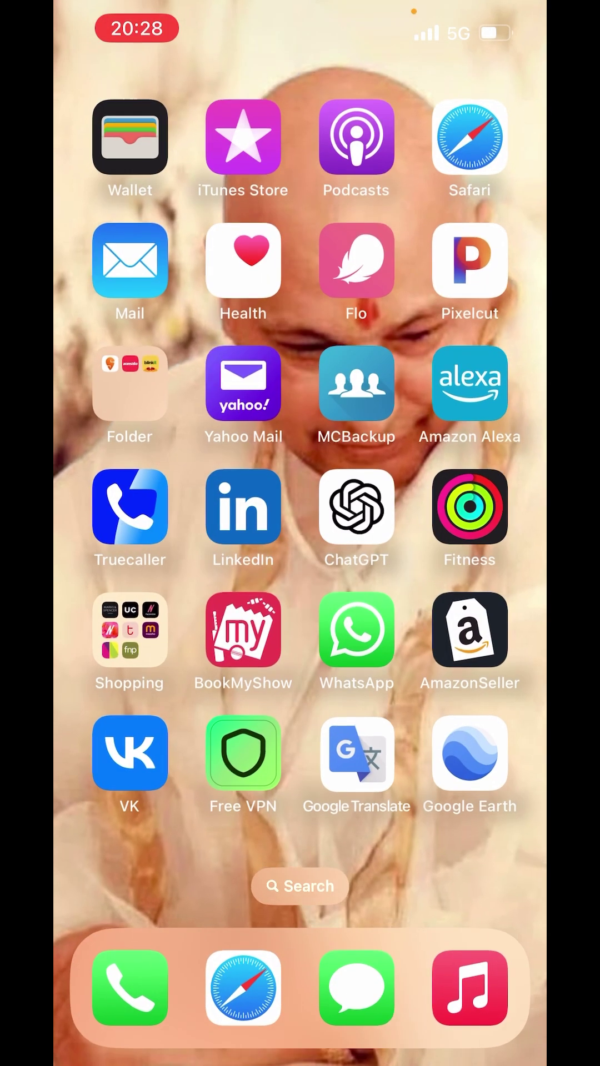